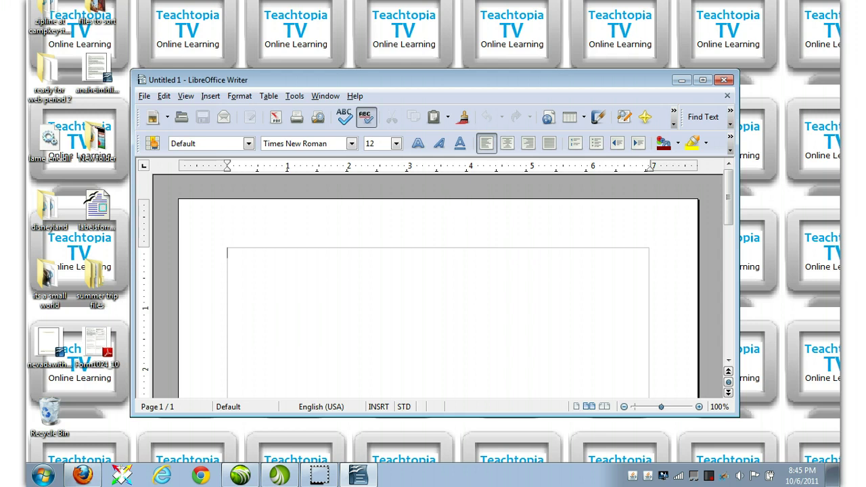
Step: Write the sentence "This is a document in Libre Office." on the second line of the blank document
key("Return")
type("T")
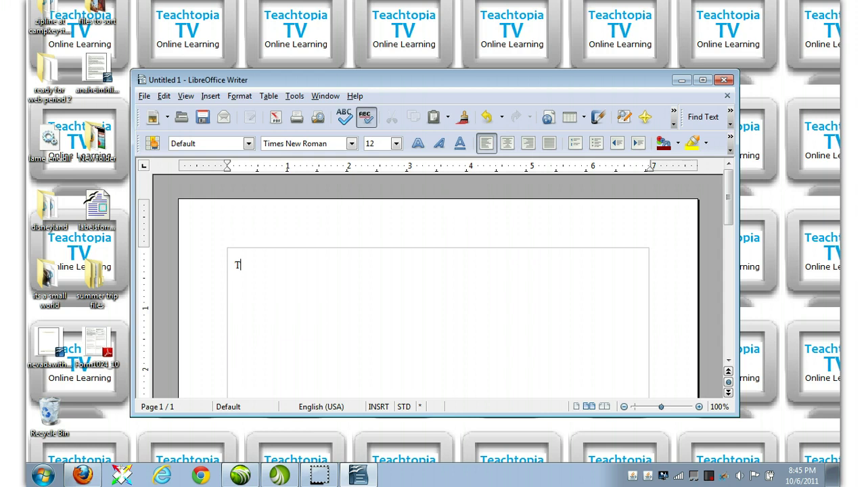
type("his is a document in ")
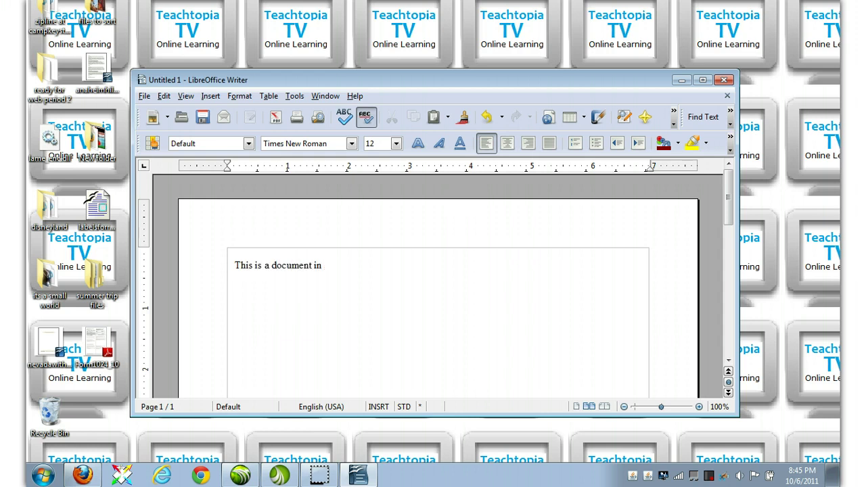
type("Libre Office.")
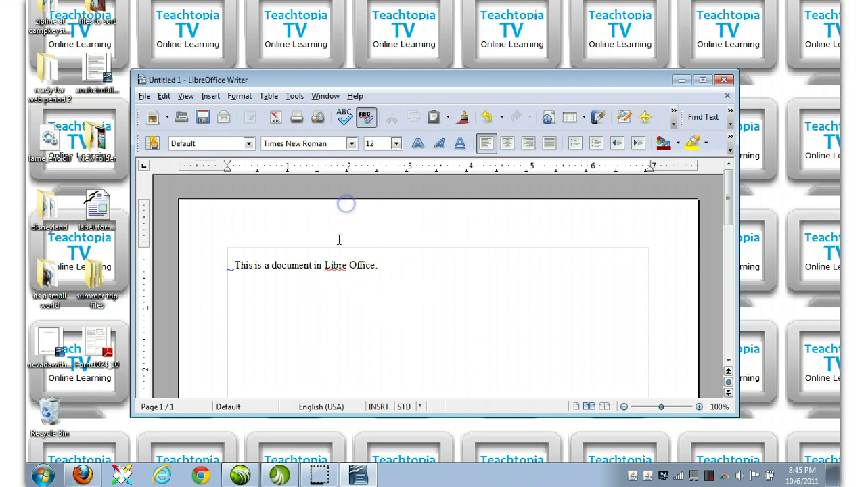
Step: Format the whole sentence in bold at font size 16
triple_click(336, 265)
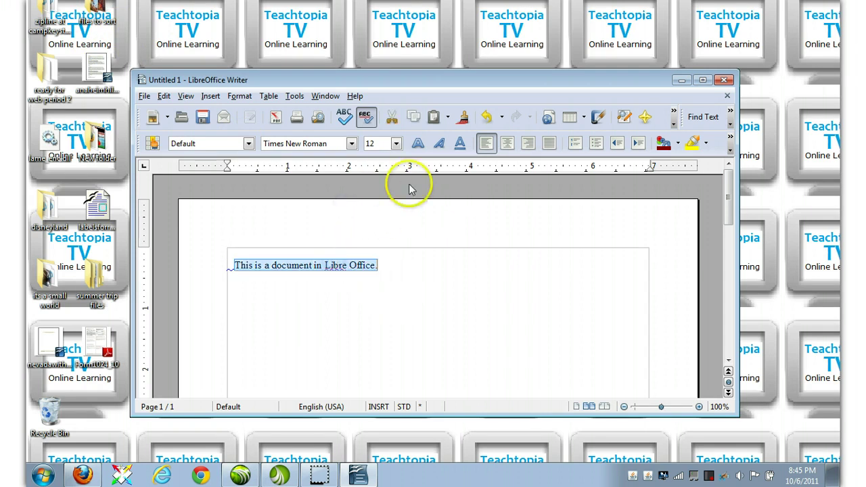
left_click(396, 143)
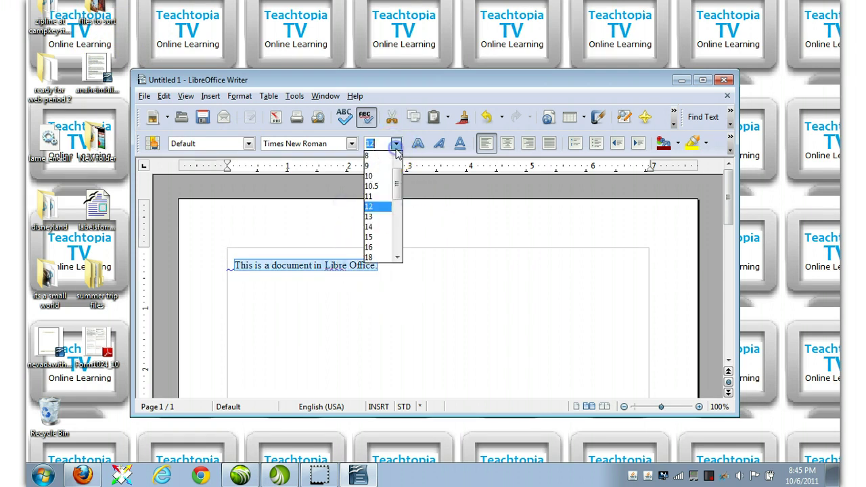
left_click(377, 247)
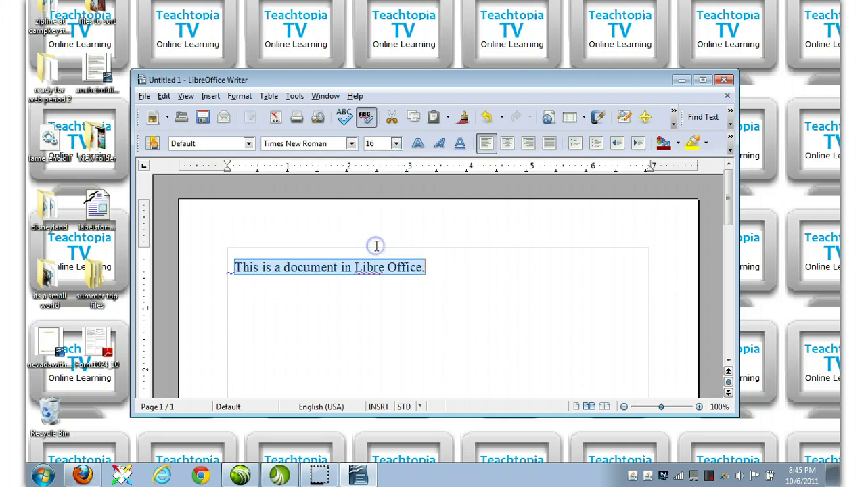
left_click(418, 144)
left_click(436, 266)
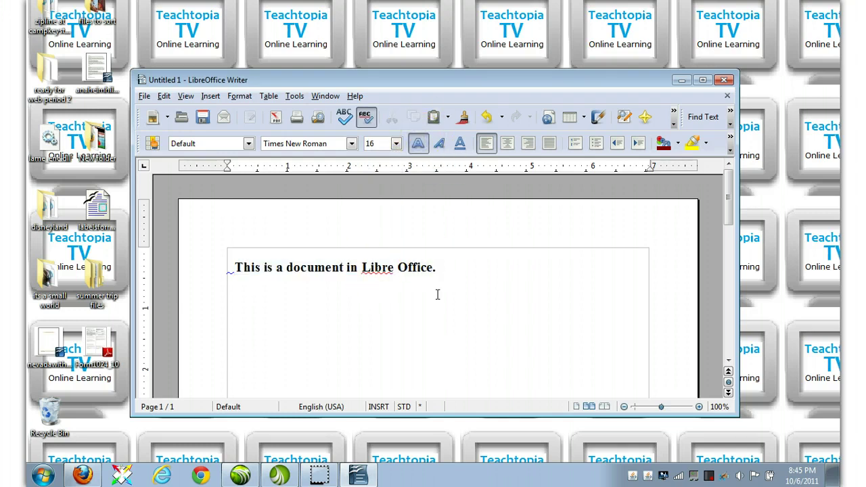
Step: Examine the file formats offered for saving the document under another type, and leave without saving
left_click(275, 118)
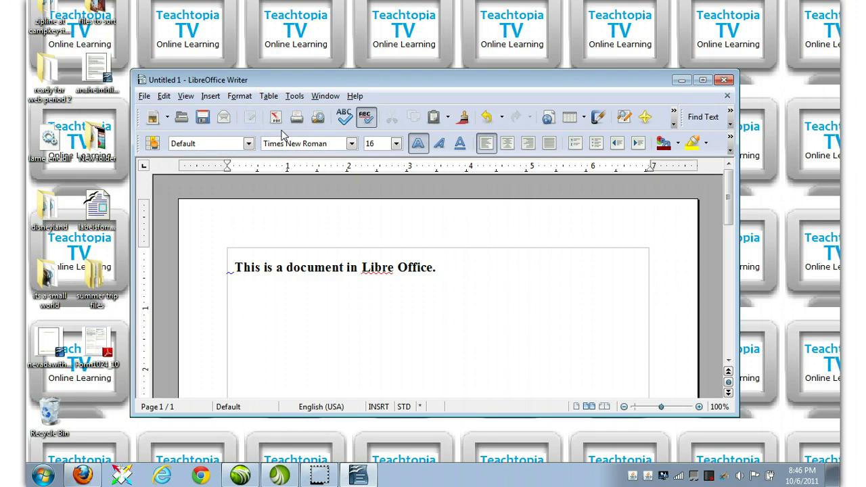
left_click(150, 99)
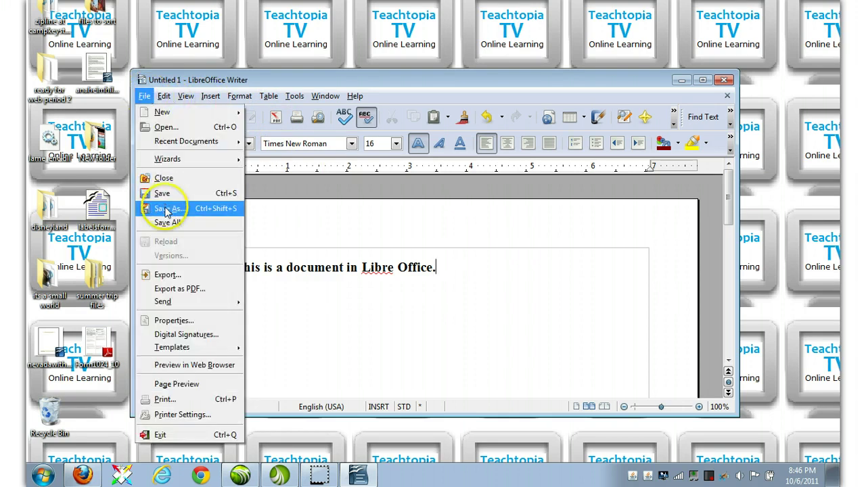
left_click(165, 207)
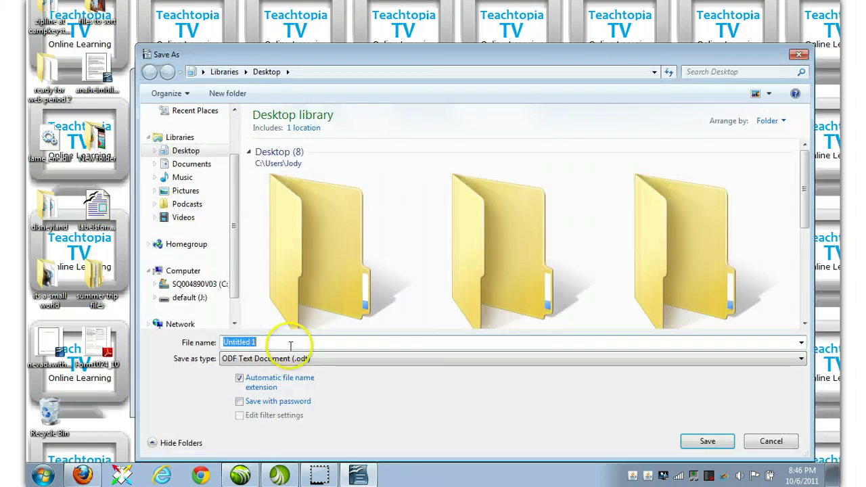
left_click(298, 358)
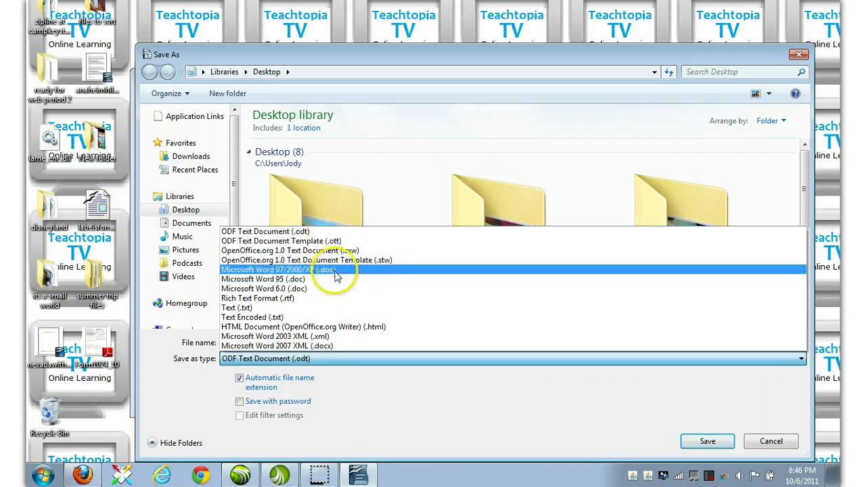
left_click(769, 444)
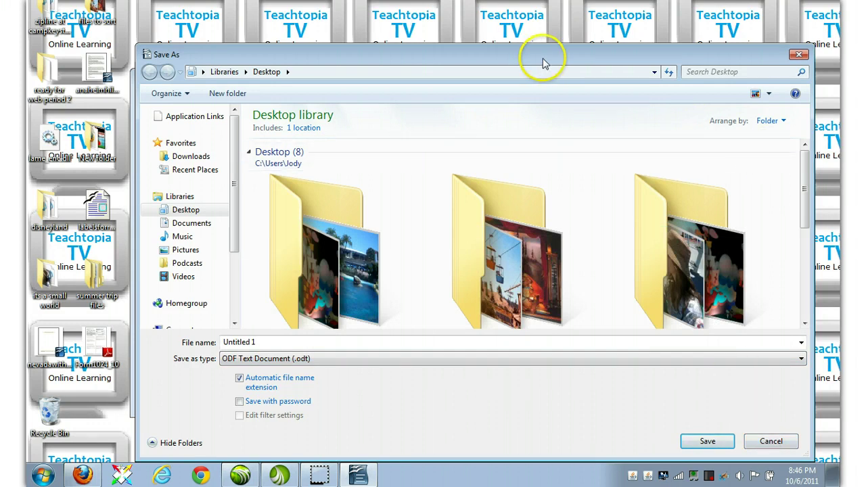
left_click_drag(545, 58, 463, 260)
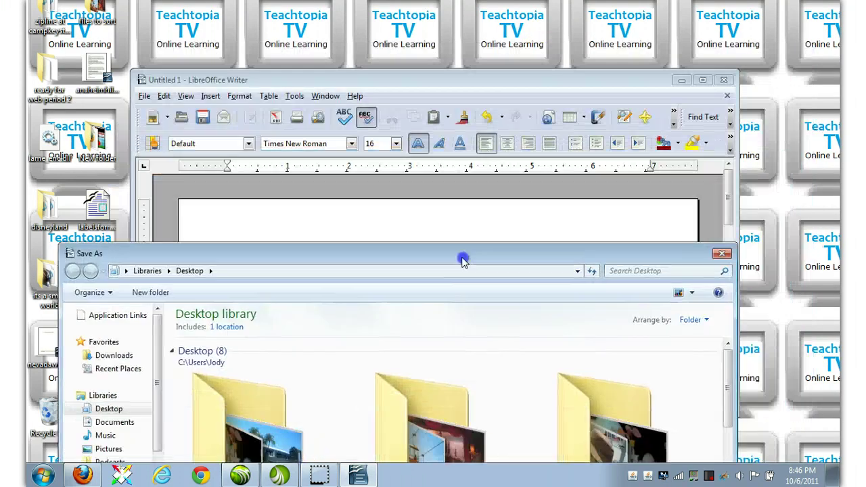
left_click(720, 253)
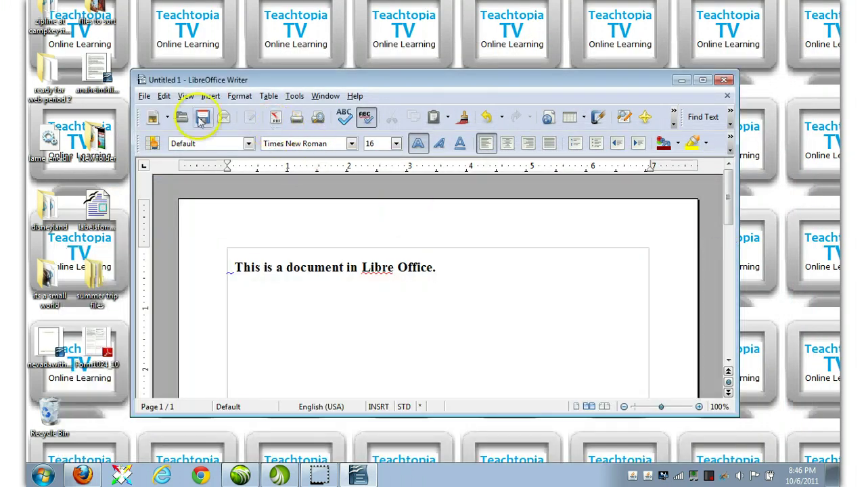
left_click(144, 96)
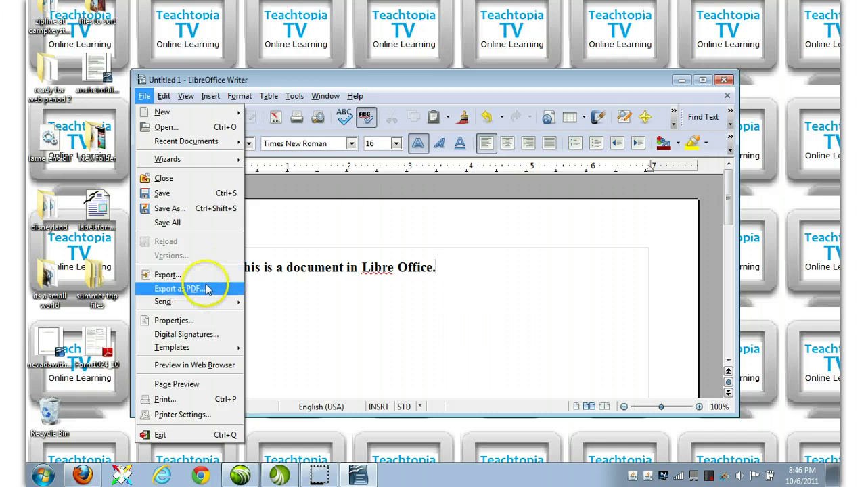
left_click(264, 235)
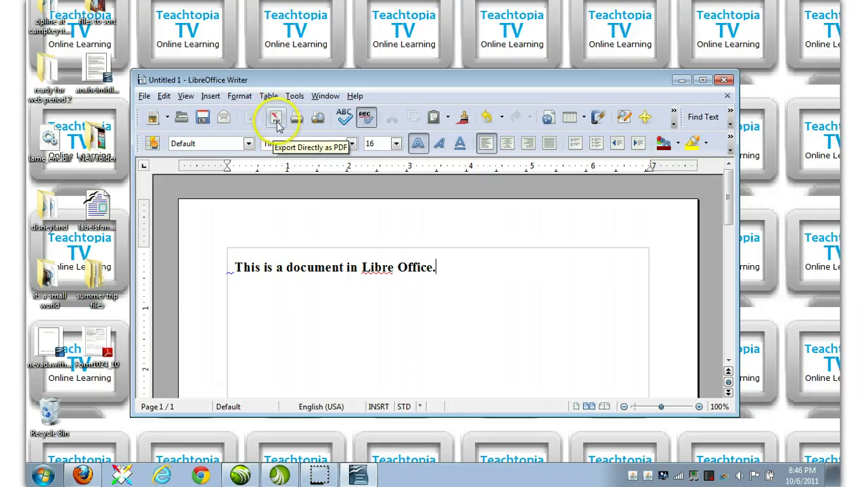
left_click(145, 96)
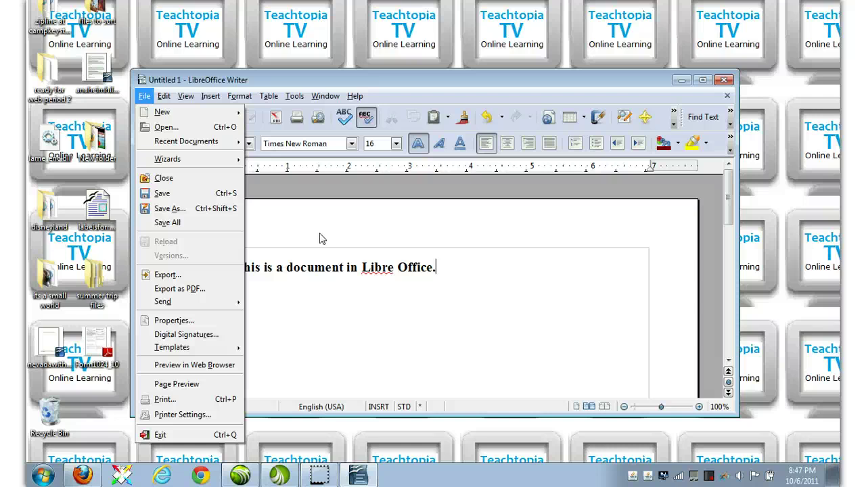
left_click(276, 118)
Step: Export the document directly as a PDF named "pdf sample" to the Desktop
left_click(275, 119)
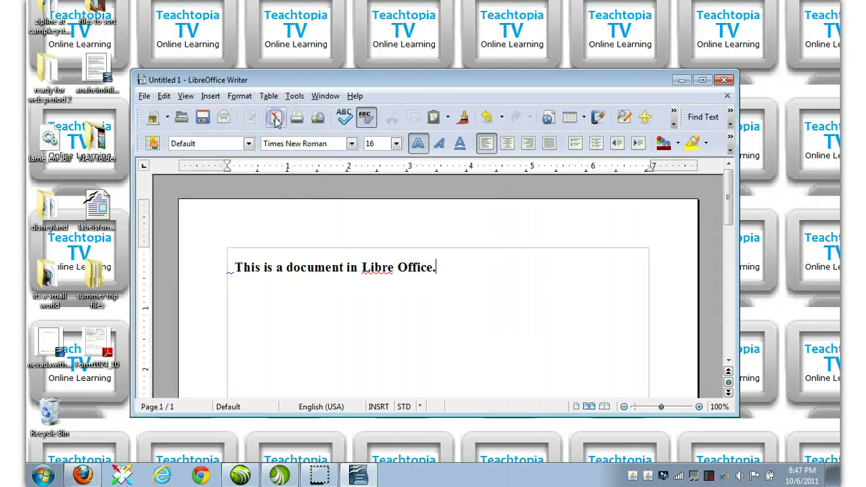
key("BackSpace")
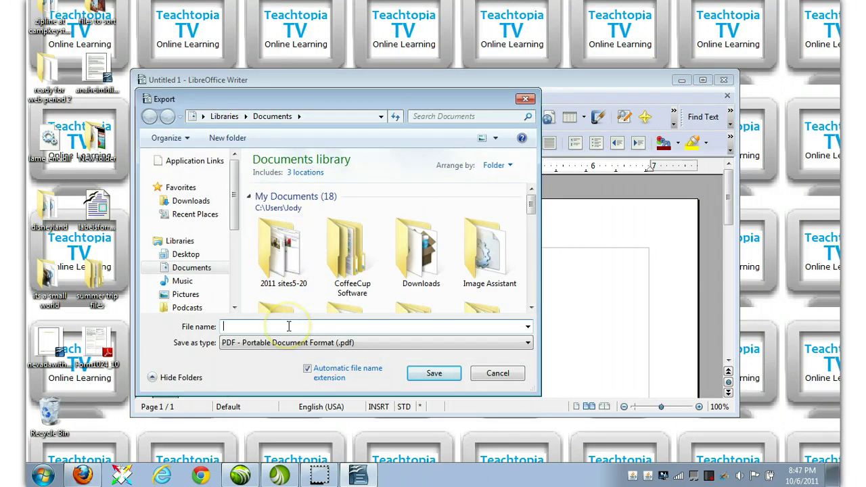
type("pdf sample")
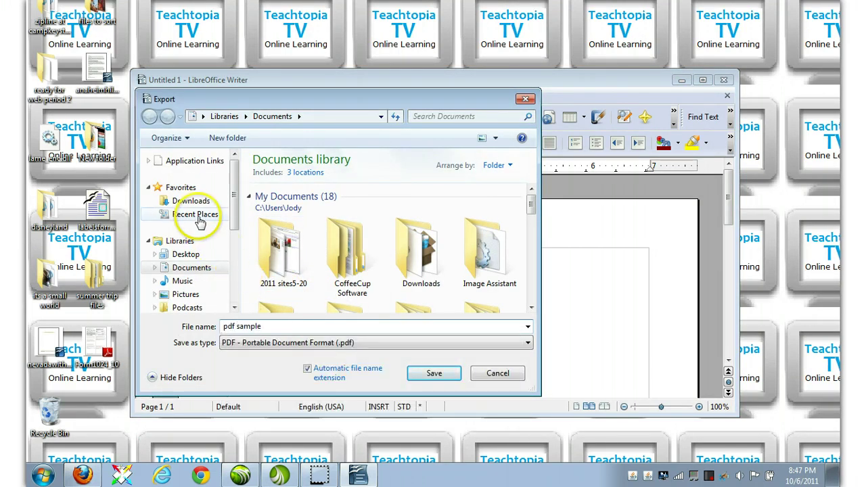
left_click(185, 254)
left_click(452, 372)
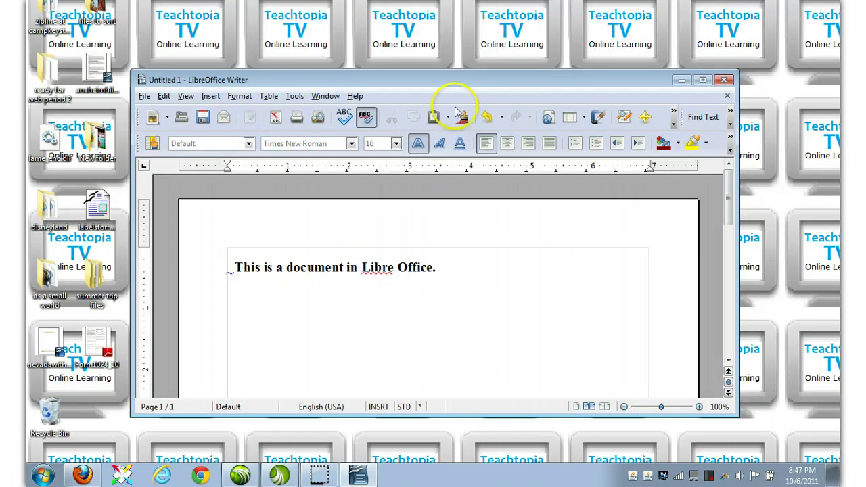
Step: Uncover the desktop icons and open the exported "pdf sample" file in Adobe Reader, with its whole title bar in view
left_click_drag(430, 82, 554, 385)
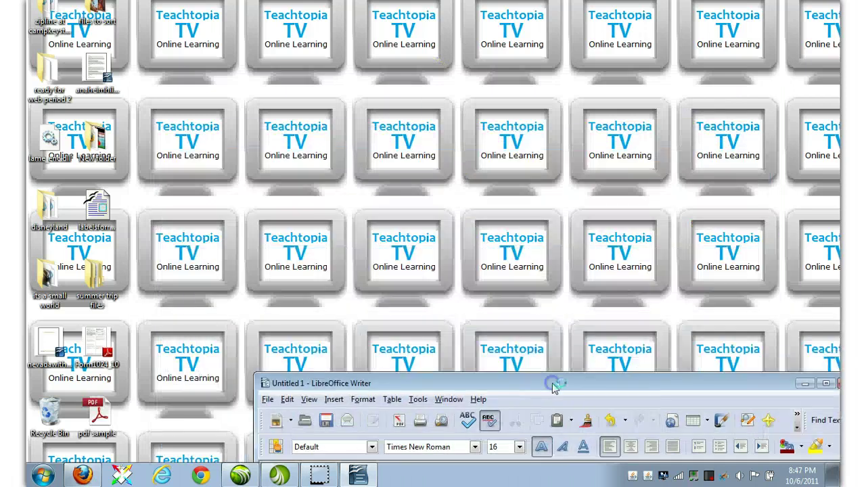
double_click(108, 409)
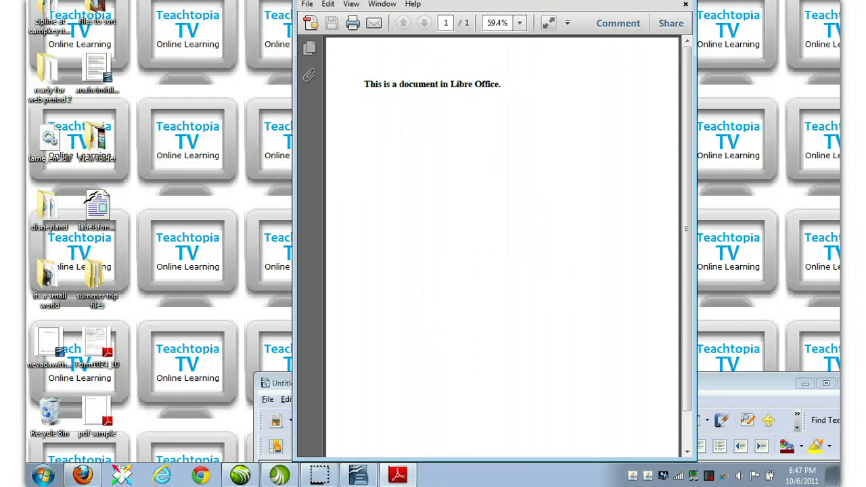
left_click_drag(553, 2, 553, 54)
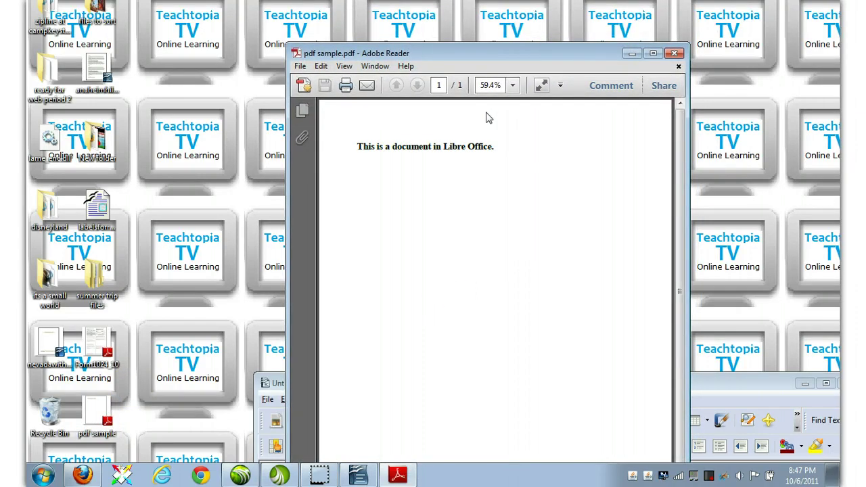
left_click(511, 153)
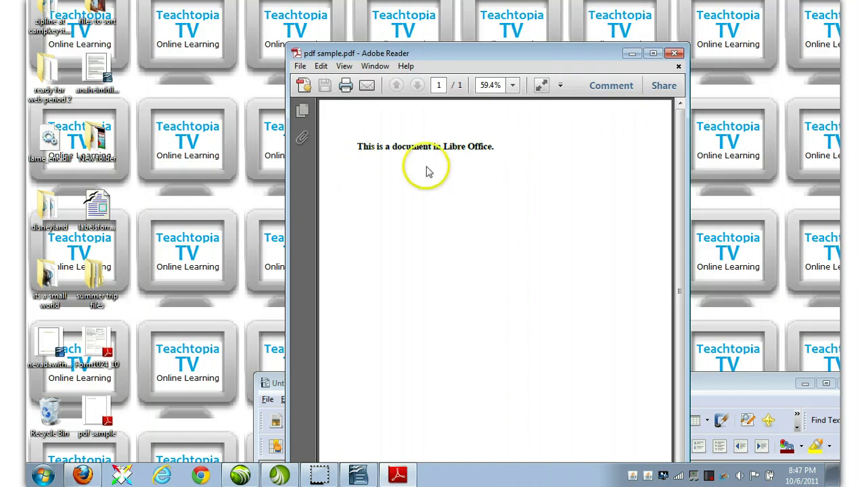
left_click(301, 67)
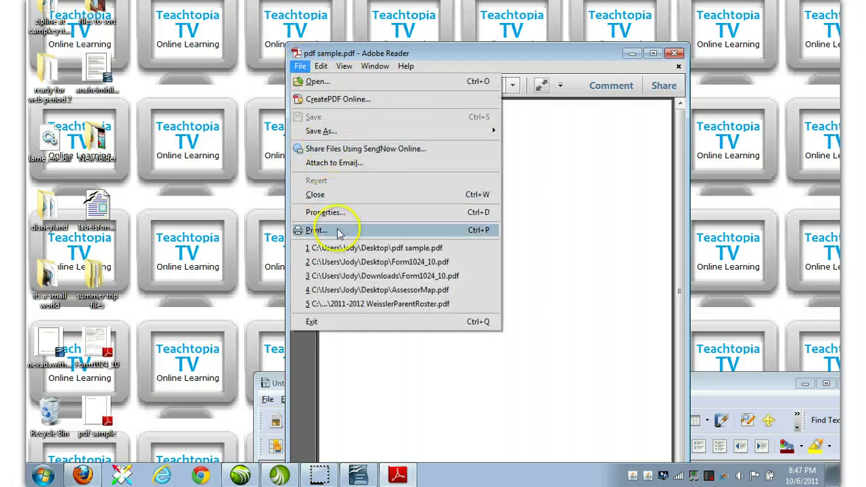
left_click(527, 233)
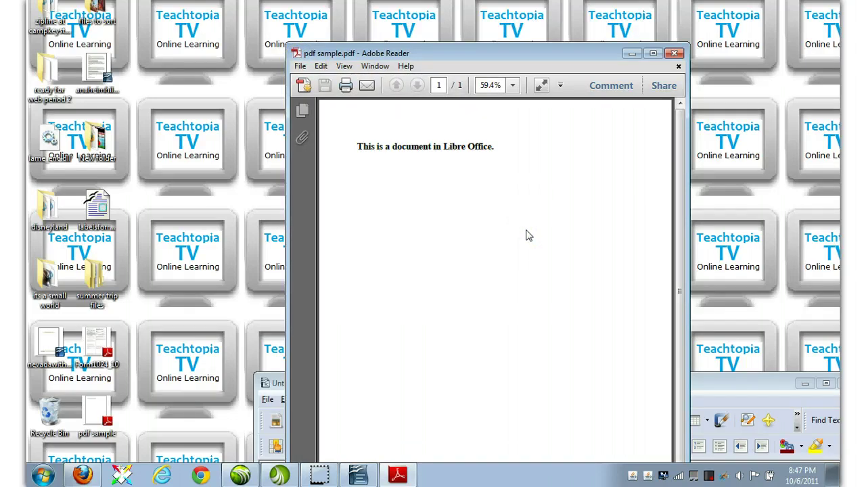
Step: Set the PDF's zoom to 100% and widen the Adobe Reader window
left_click(512, 86)
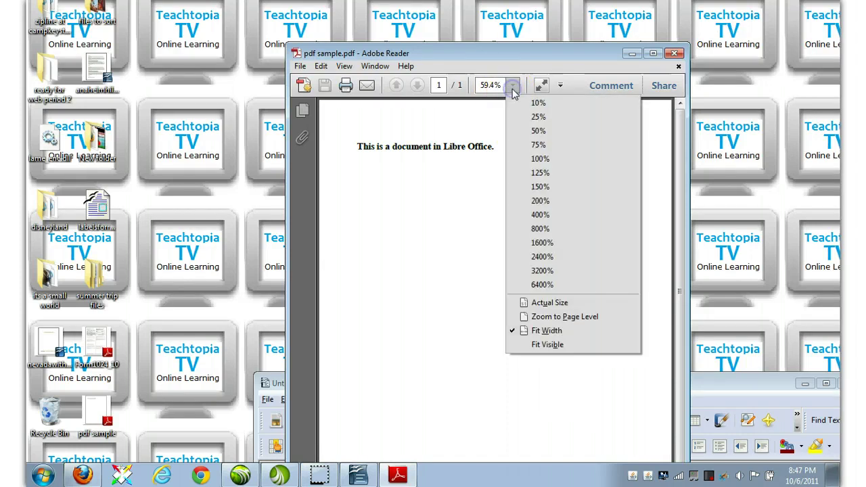
left_click(550, 159)
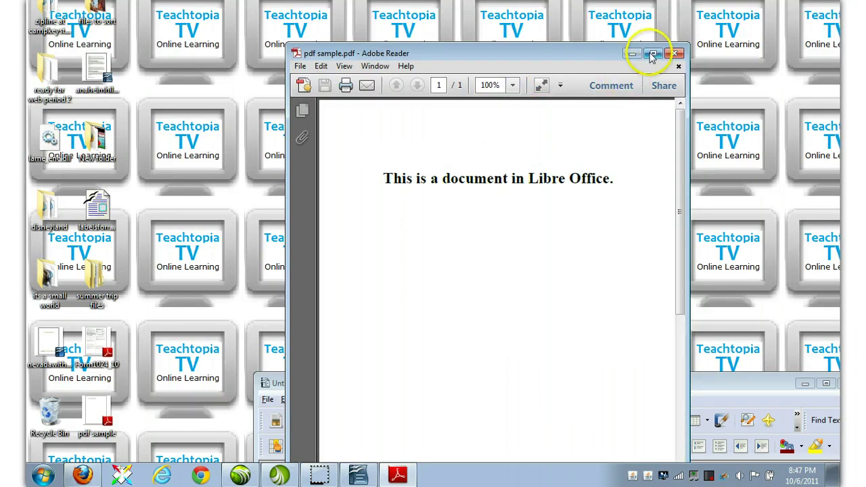
left_click_drag(688, 131, 791, 170)
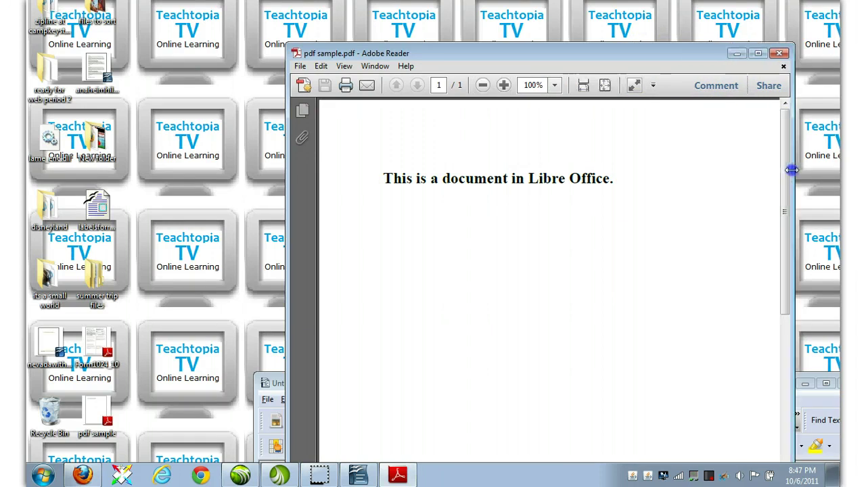
left_click(548, 70)
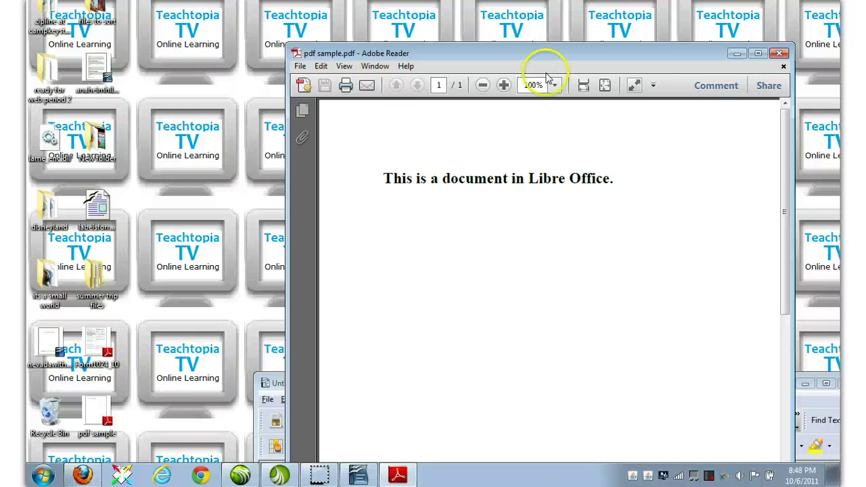